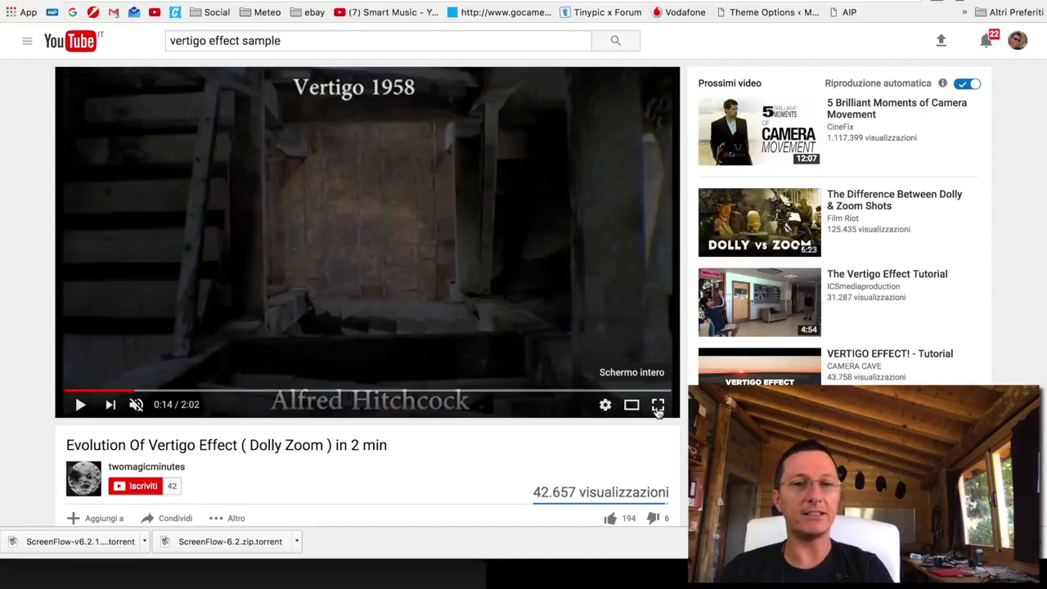
- Watch the vertigo-effect video full screen, pausing at 0:55 on the Goodfellas 1990 example
{"action": "left_click", "coordinate": [658, 406]}
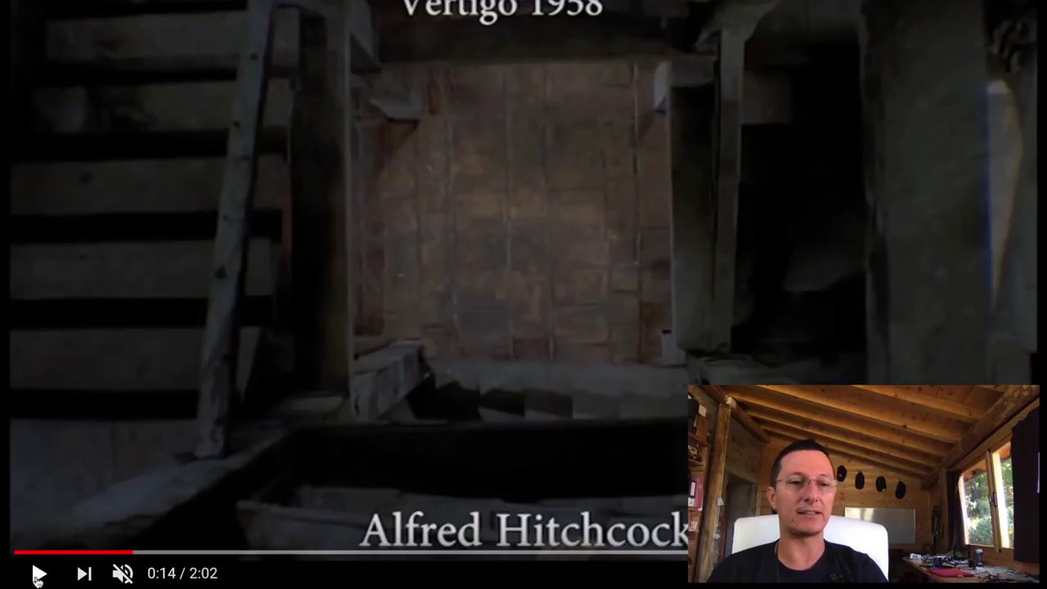
{"action": "left_click", "coordinate": [37, 576]}
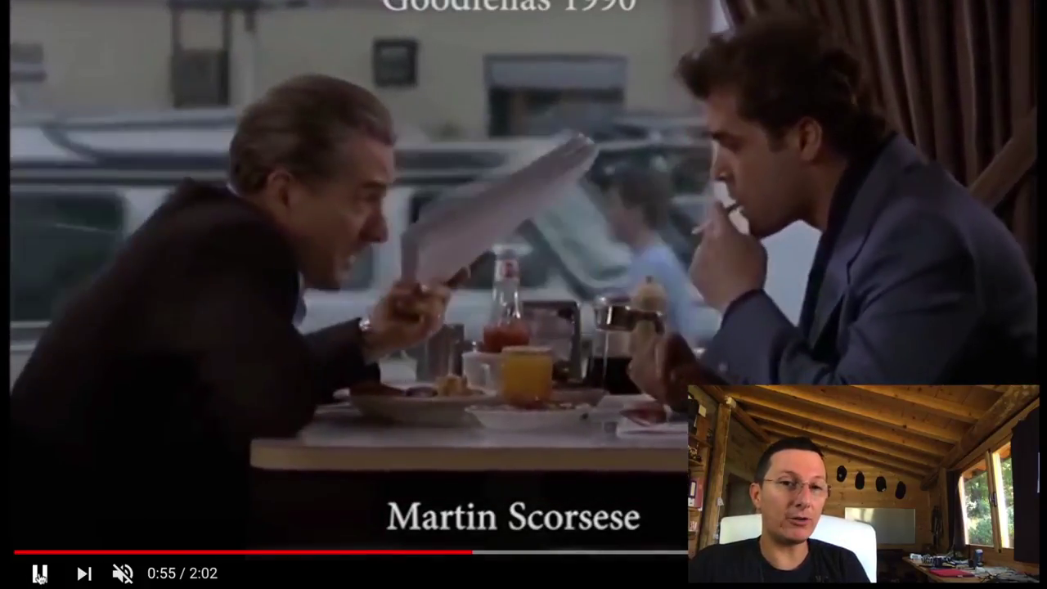
{"action": "left_click", "coordinate": [39, 575]}
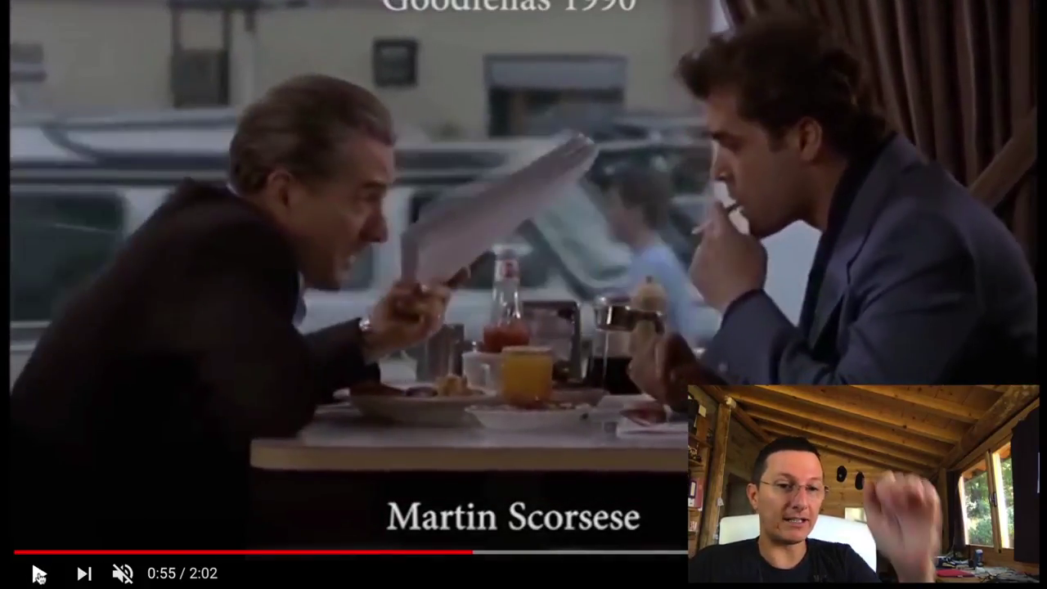
{"action": "key", "text": "Escape"}
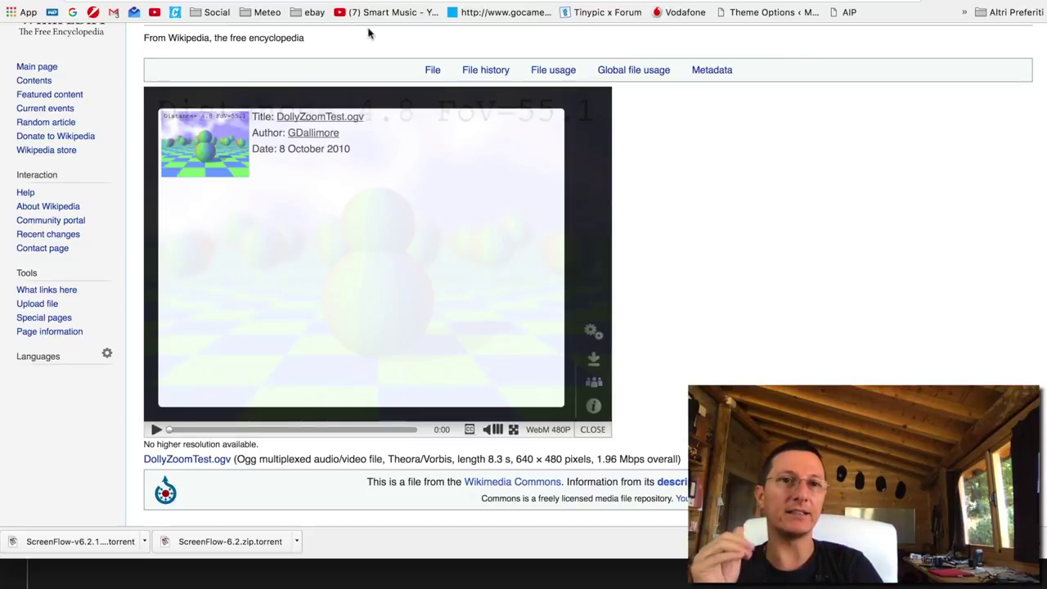
- Play the DollyZoomTest.ogv spheres-on-checkerboard animation, then replay it from the start
{"action": "left_click", "coordinate": [155, 430]}
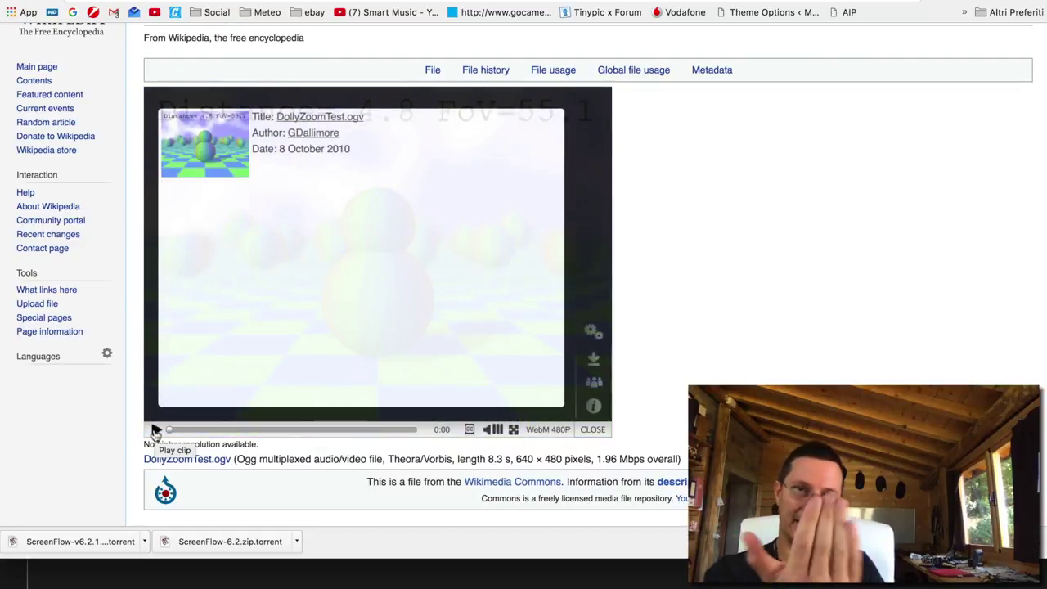
{"action": "left_click", "coordinate": [155, 431]}
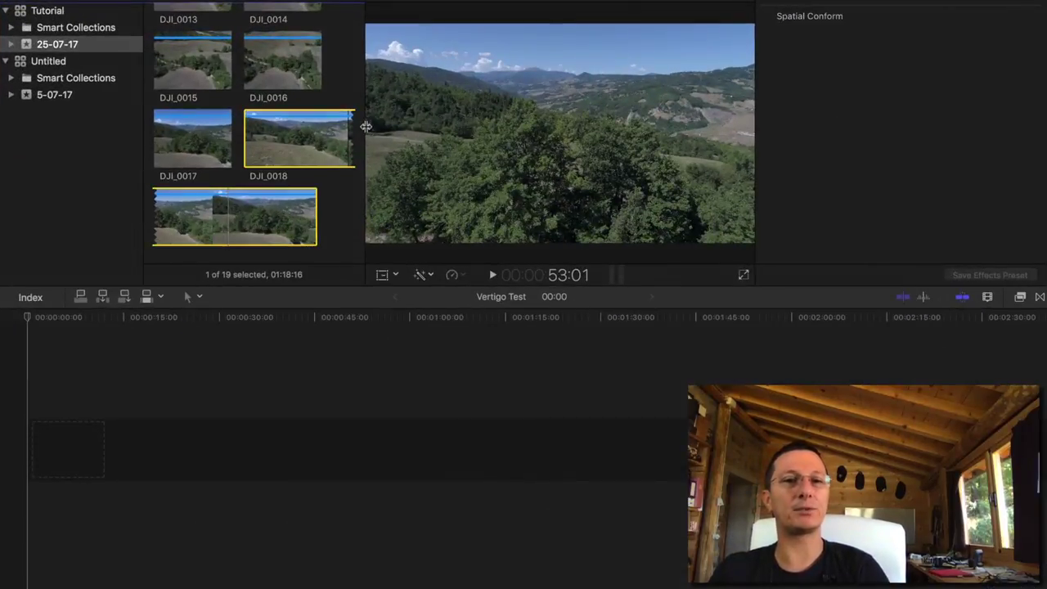
- Add DJI_0018 to the Vertigo Test timeline, set the viewer to Fit, and widen the viewer
{"action": "left_click_drag", "start_coordinate": [233, 233], "coordinate": [270, 409]}
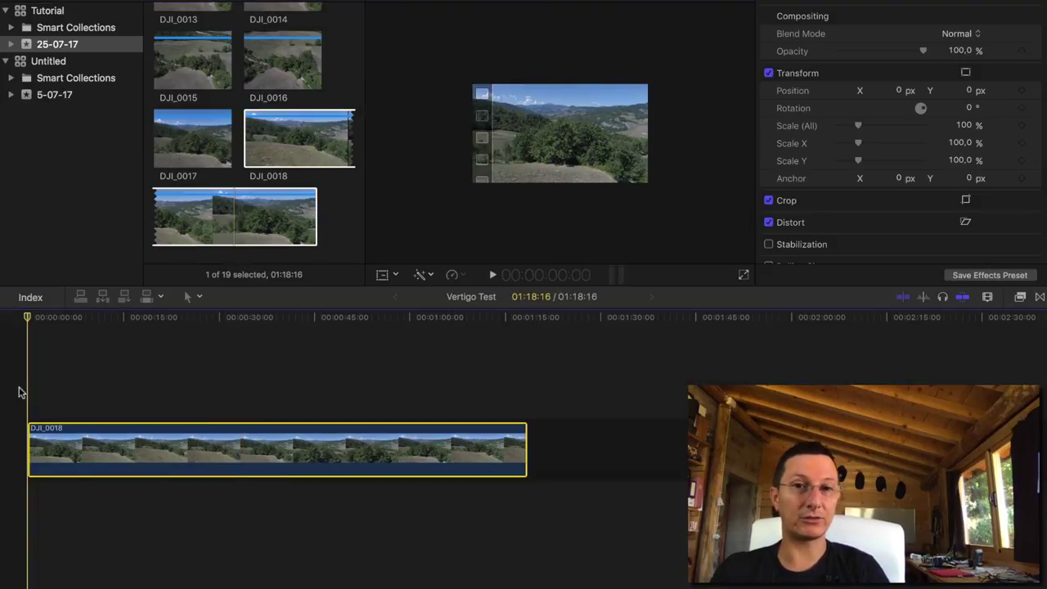
{"action": "left_click", "coordinate": [665, 4]}
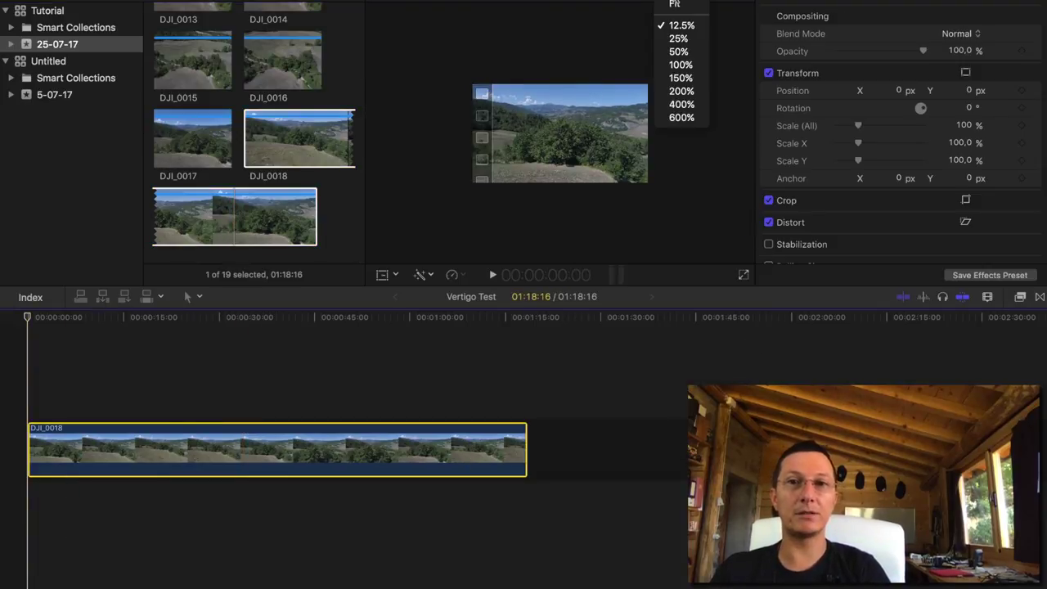
{"action": "left_click", "coordinate": [677, 9]}
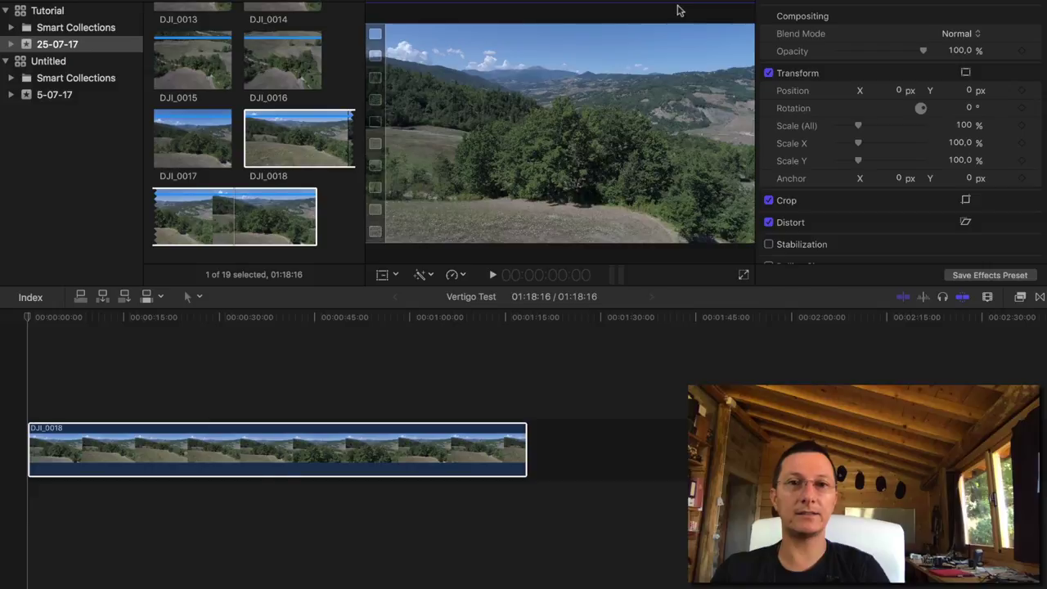
{"action": "left_click", "coordinate": [10, 385]}
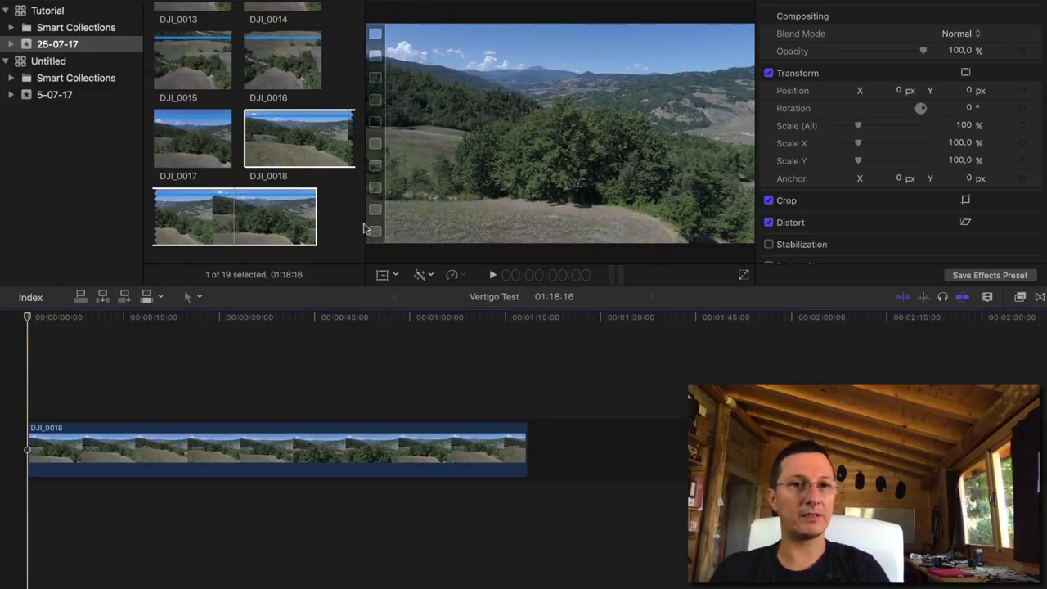
{"action": "left_click_drag", "start_coordinate": [365, 223], "coordinate": [288, 224]}
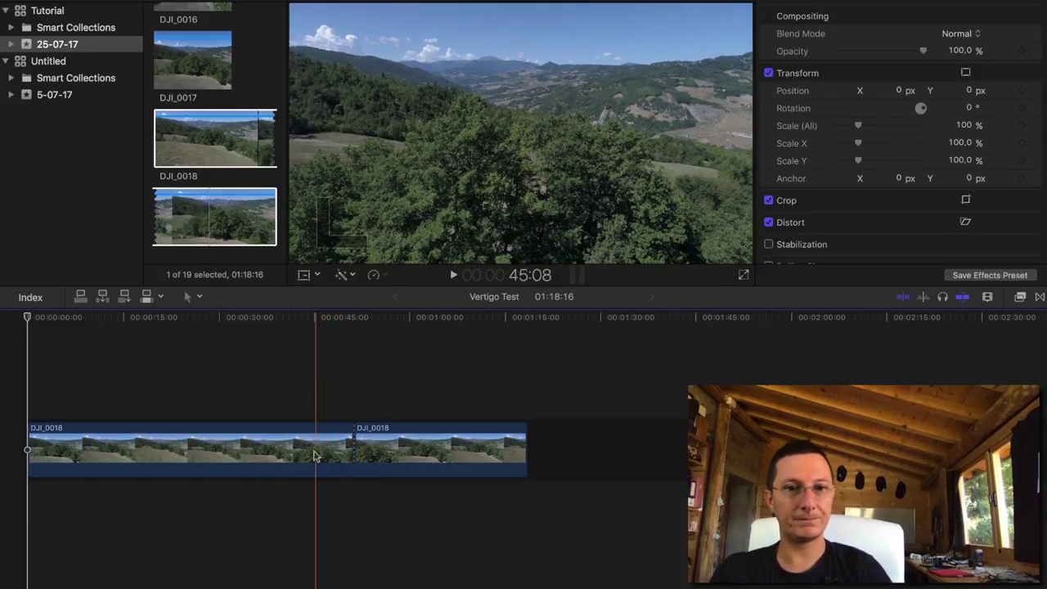
- Delete DJI_0018's first piece, preview the rest, and check its 27:08 duration in Info
{"action": "left_click", "coordinate": [318, 454]}
{"action": "key", "text": "Delete"}
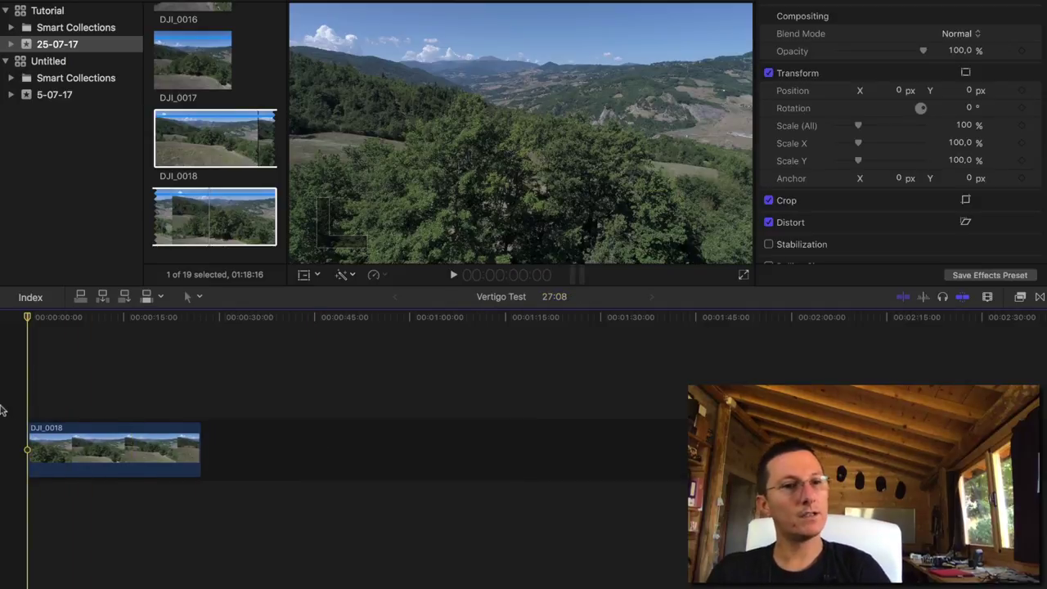
{"action": "key", "text": "space"}
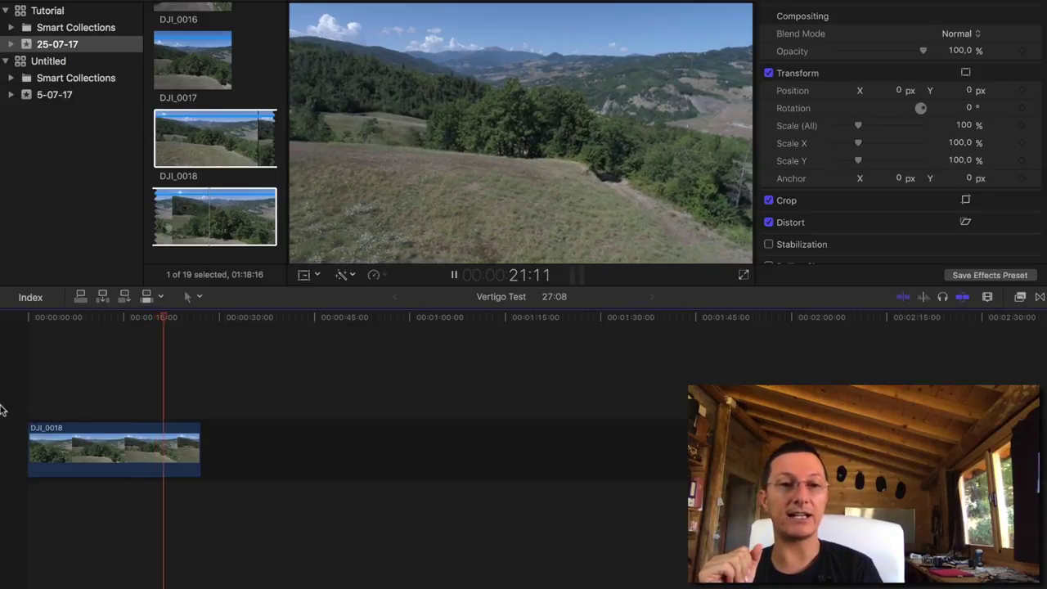
{"action": "key", "text": "space"}
{"action": "left_click", "coordinate": [92, 437]}
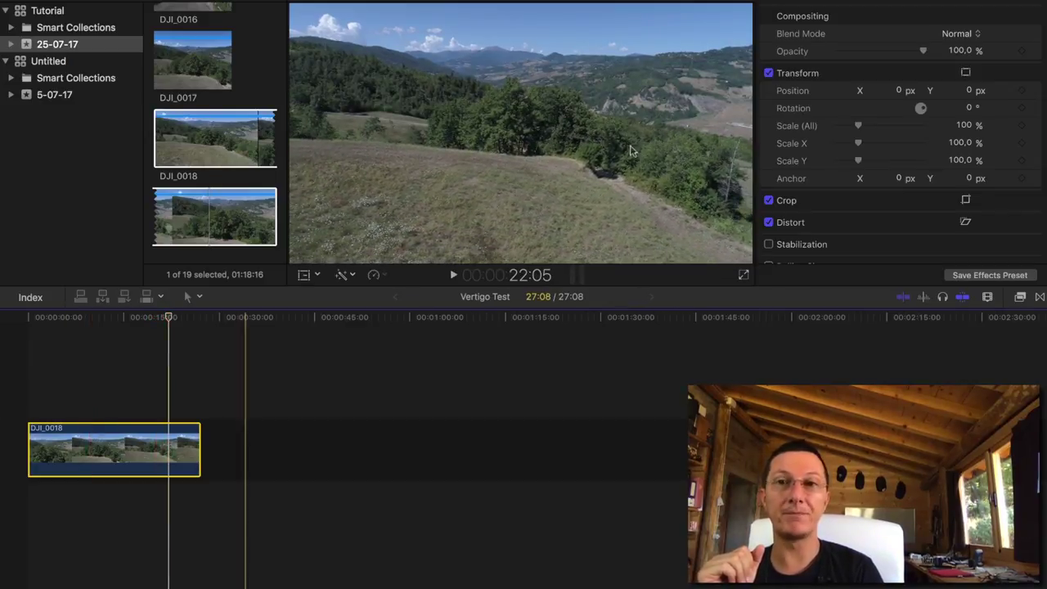
{"action": "left_click", "coordinate": [814, 6]}
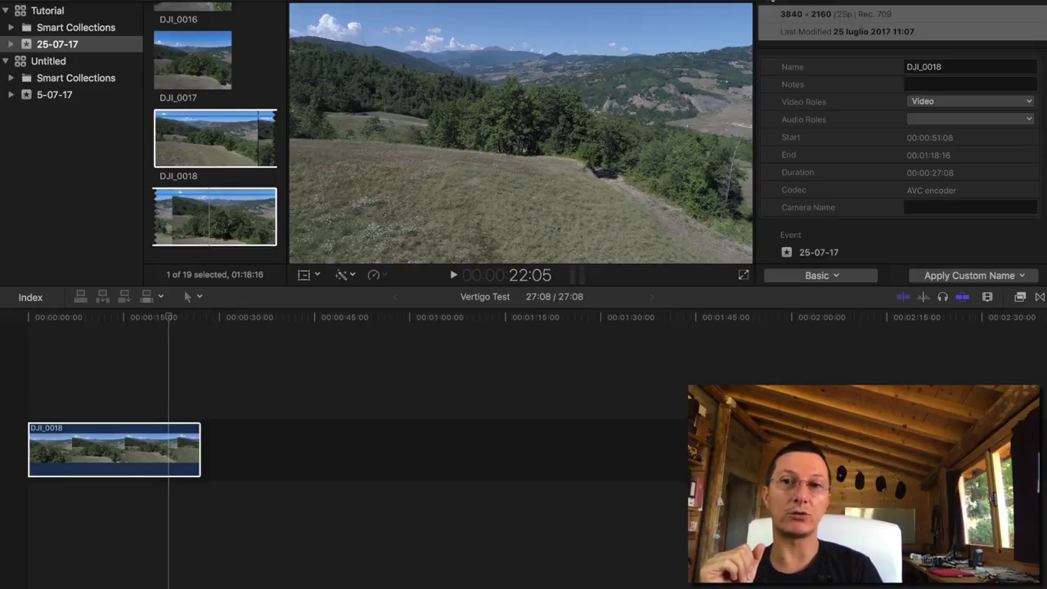
- Select DJI_0018 to show its Transform settings: Scale (All) 100%, Position 0 px
{"action": "left_click", "coordinate": [106, 450]}
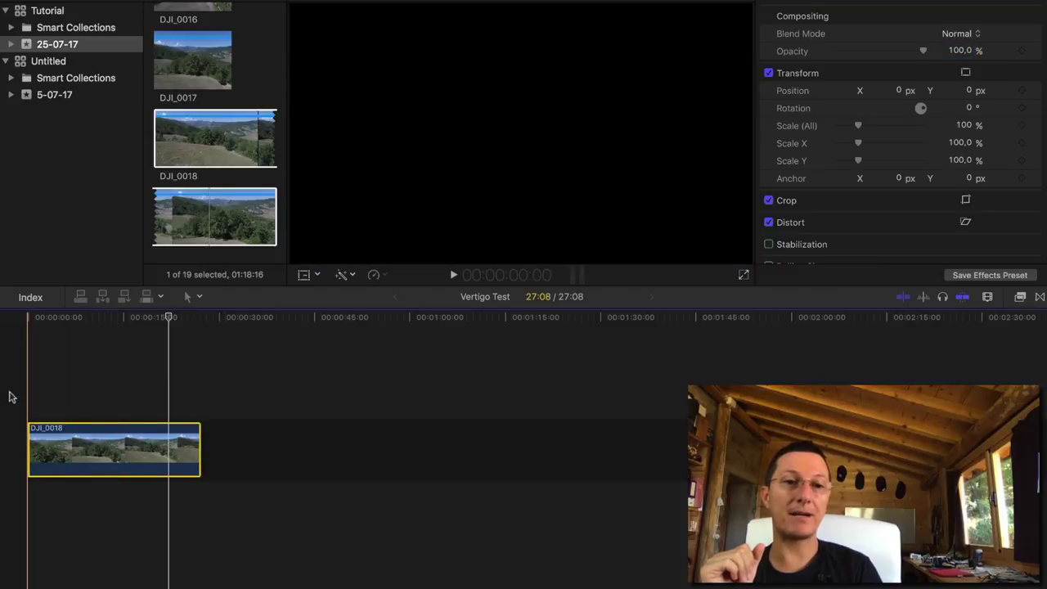
{"action": "left_click", "coordinate": [20, 393]}
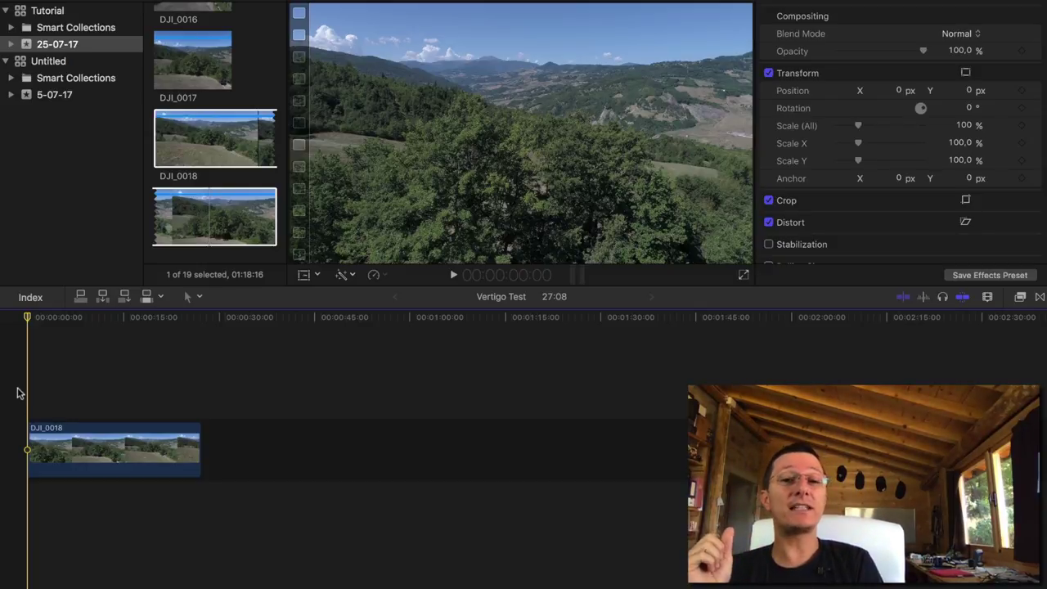
{"action": "left_click", "coordinate": [67, 445]}
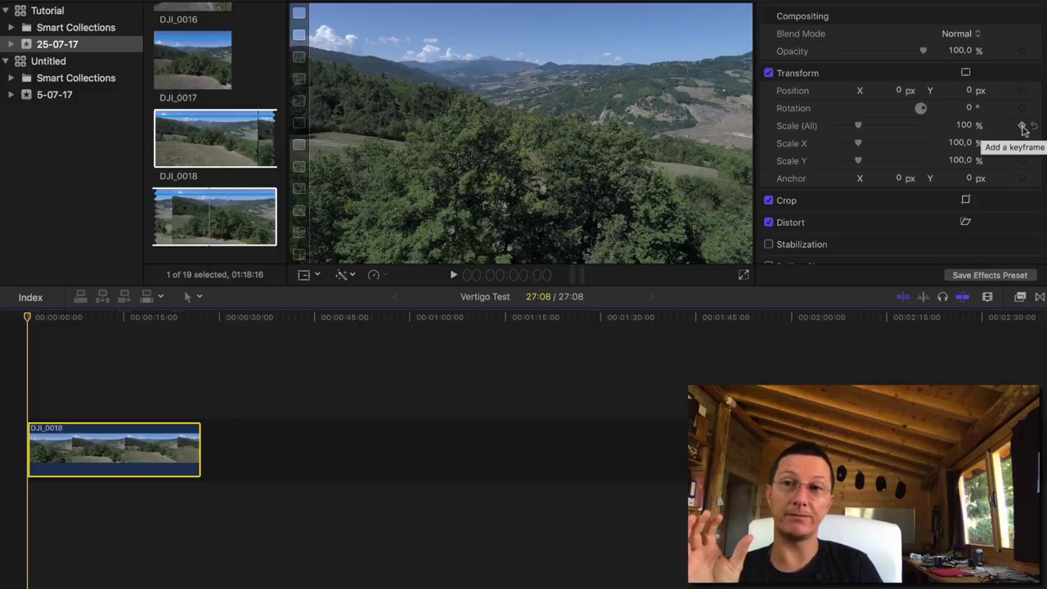
- Add Scale (All) keyframes on DJI_0018's first and last frames, then enable on-screen Transform controls
{"action": "left_click", "coordinate": [1022, 126]}
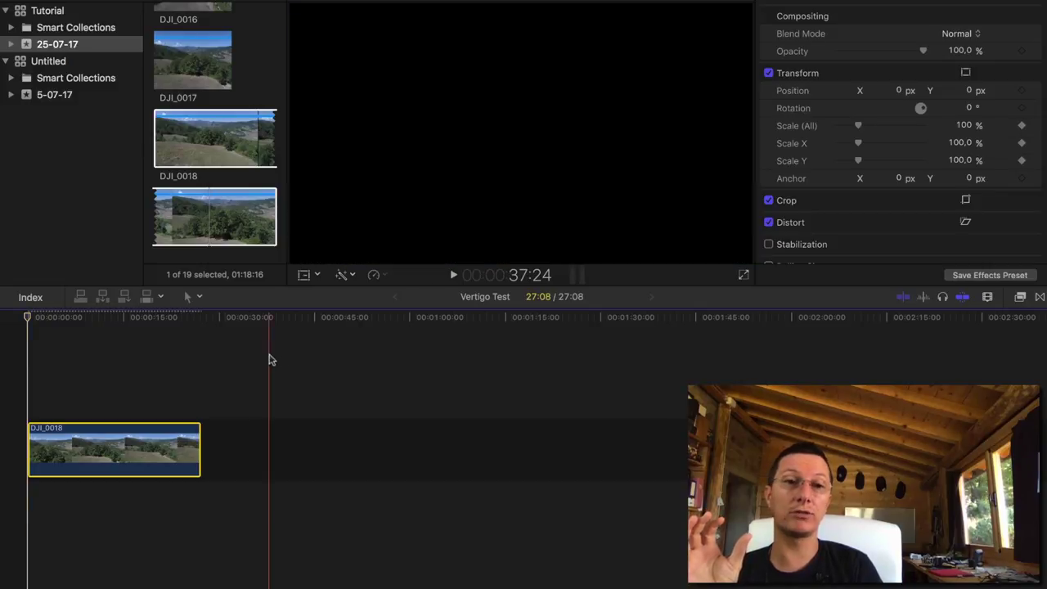
{"action": "left_click", "coordinate": [201, 397]}
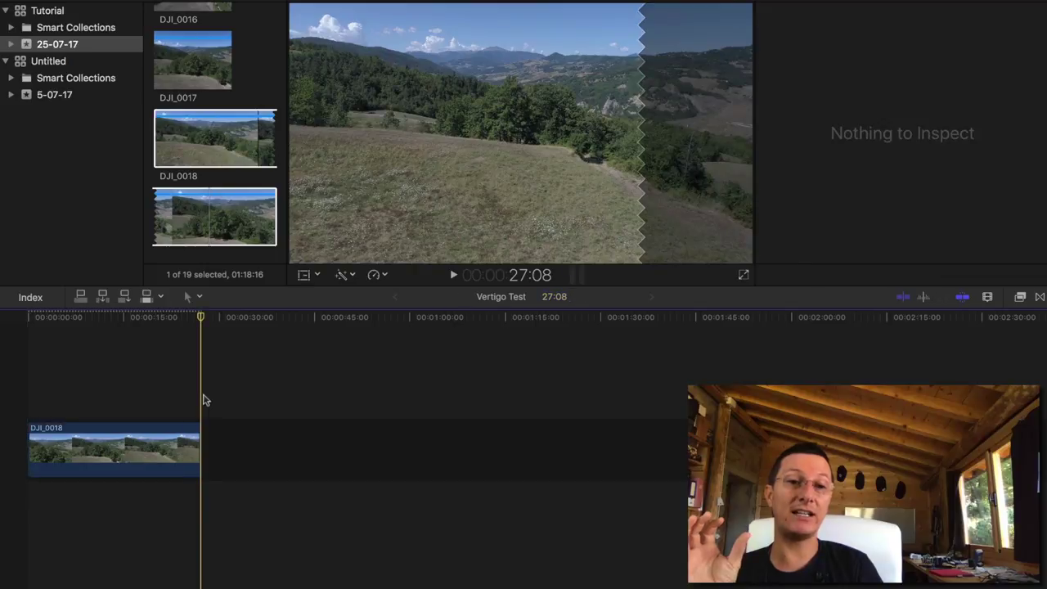
{"action": "left_click", "coordinate": [163, 461]}
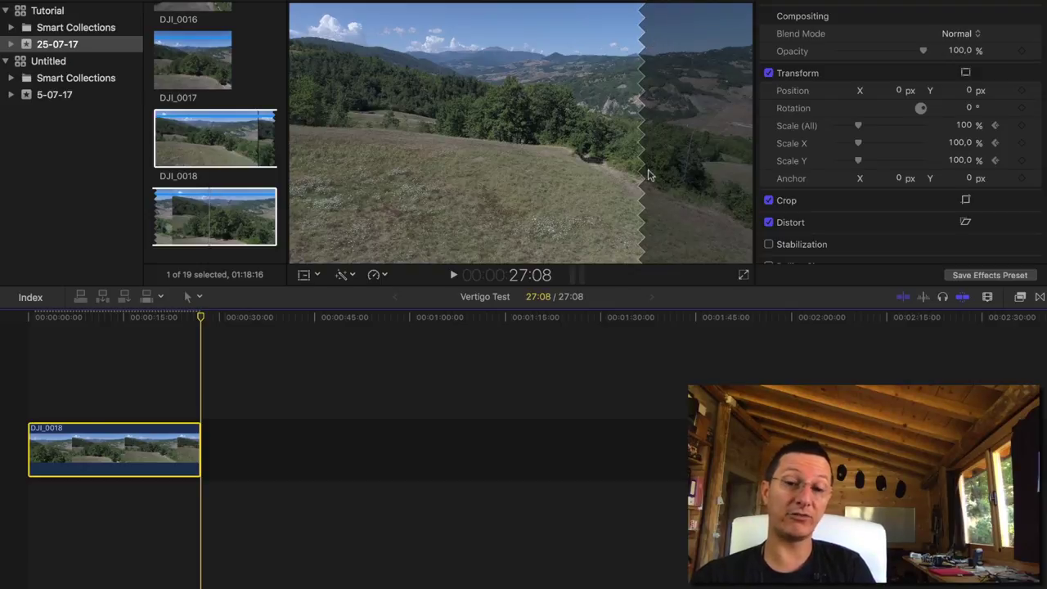
{"action": "key", "text": "Left"}
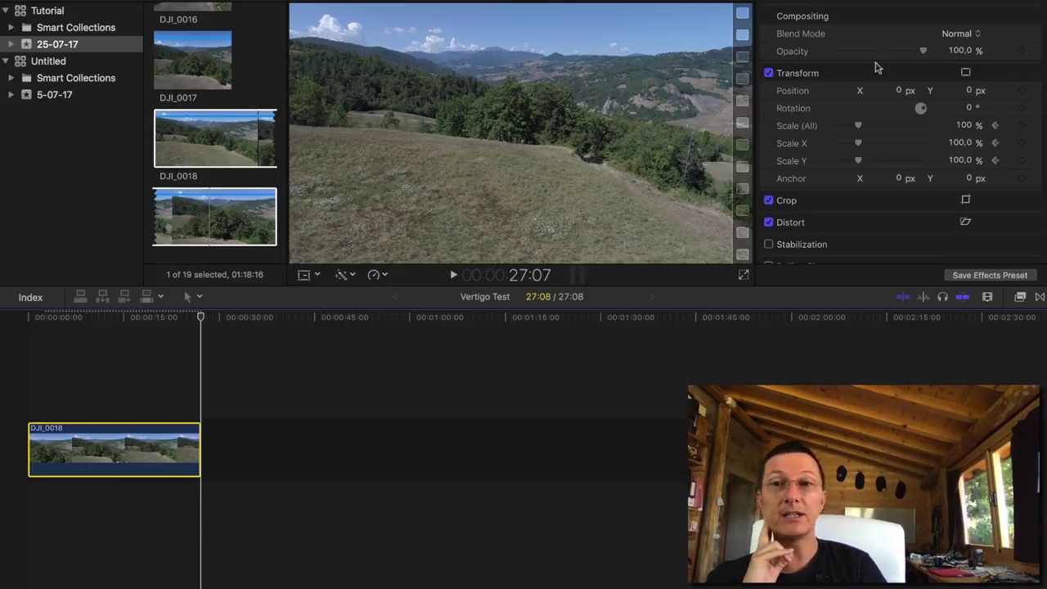
{"action": "mouse_move", "coordinate": [999, 131]}
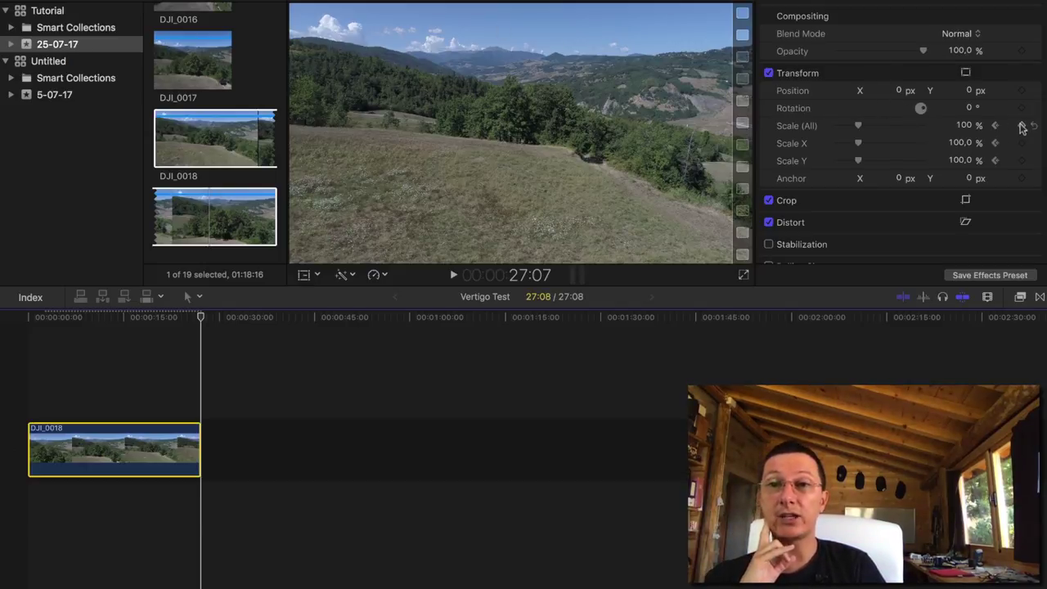
{"action": "left_click", "coordinate": [1021, 125]}
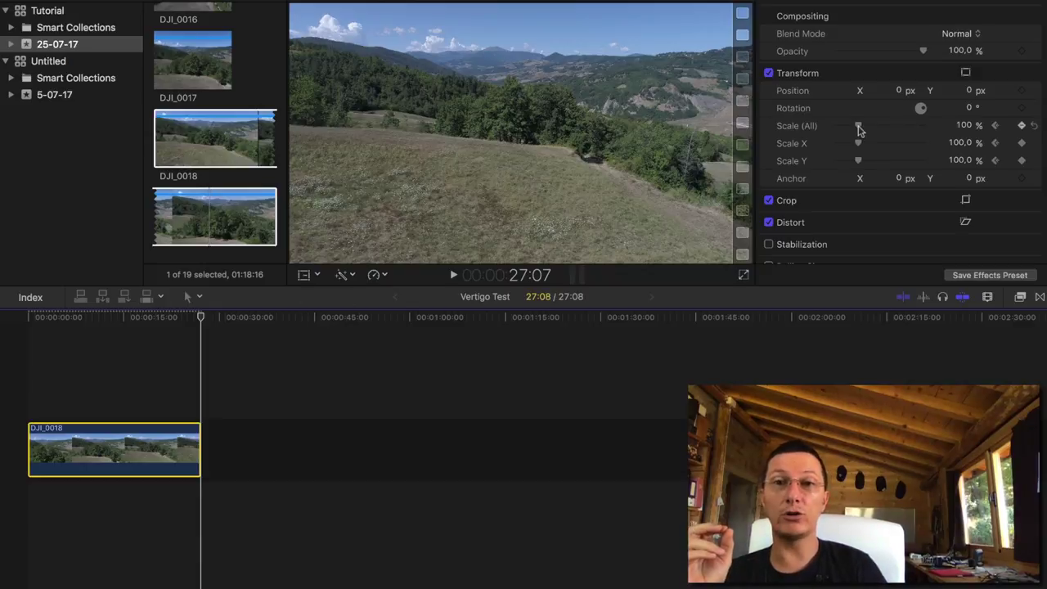
{"action": "left_click", "coordinate": [303, 276]}
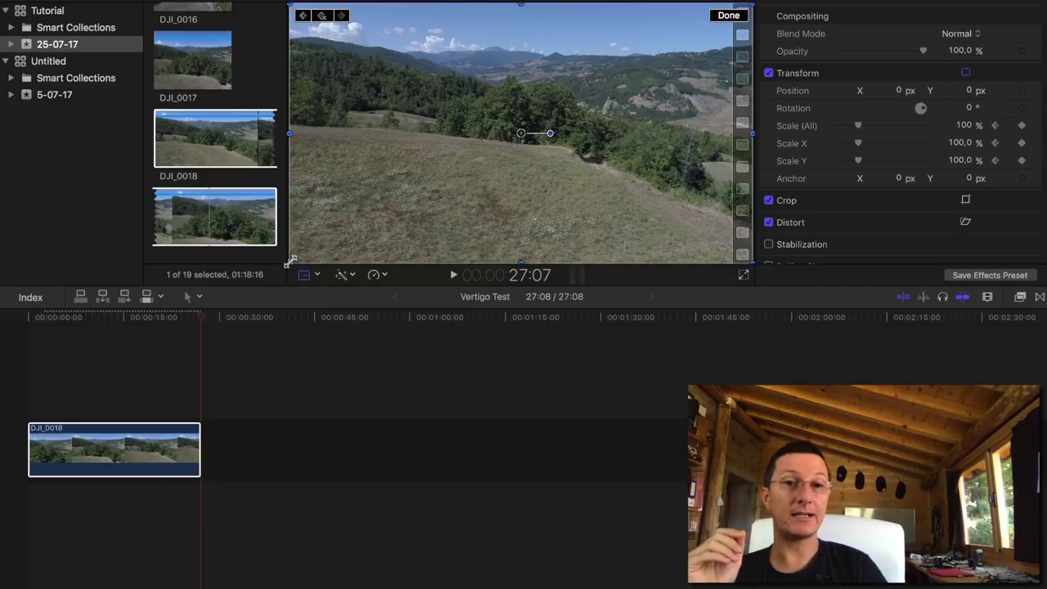
- Drag the corner handle to scale the last frame to 251.39%, then click Done
{"action": "left_click_drag", "start_coordinate": [289, 260], "coordinate": [82, 448]}
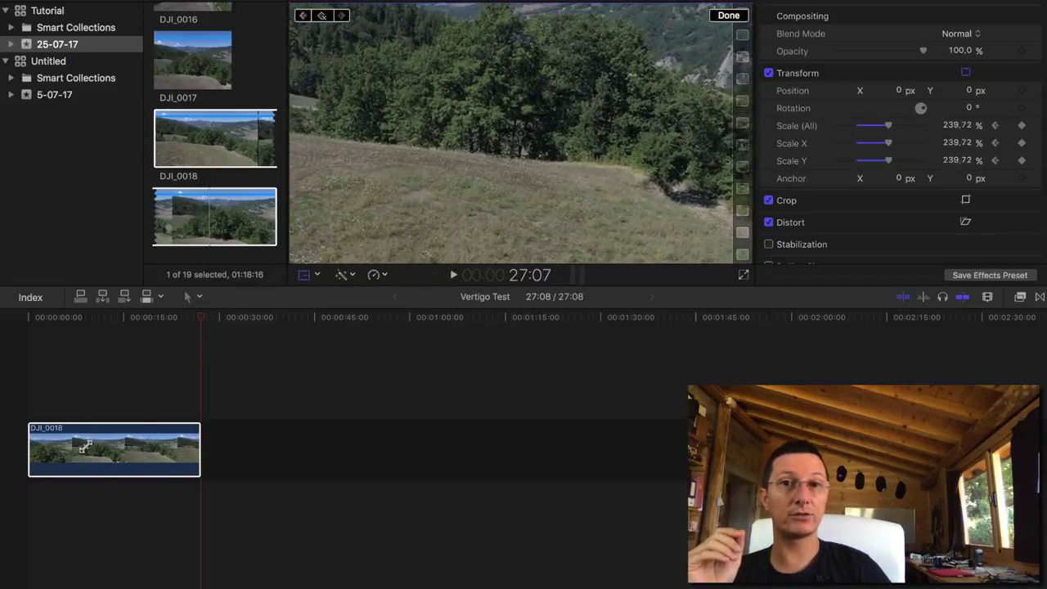
{"action": "left_click_drag", "start_coordinate": [82, 448], "coordinate": [70, 461]}
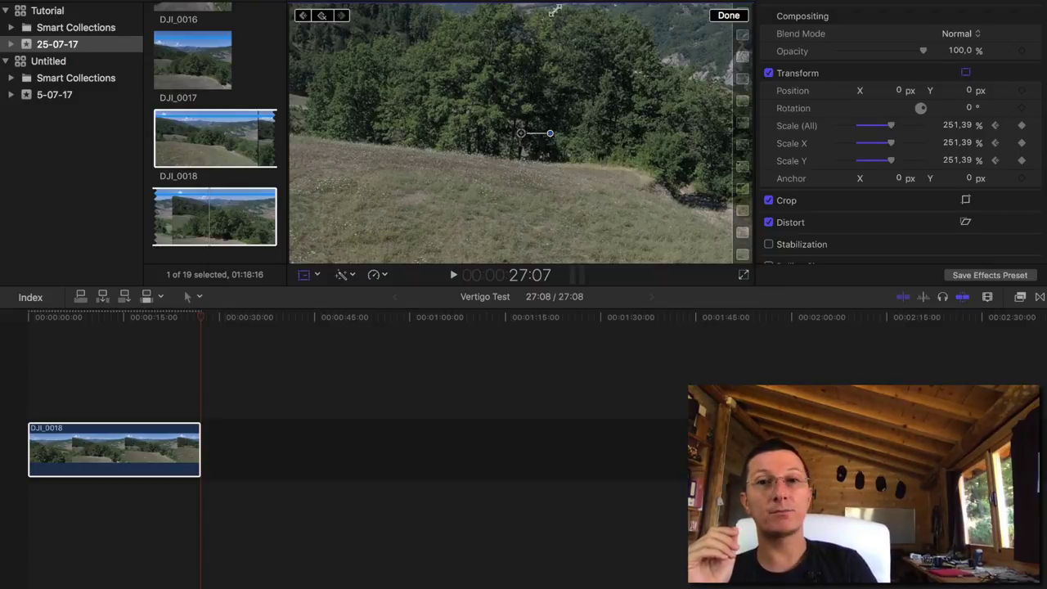
{"action": "left_click", "coordinate": [726, 17]}
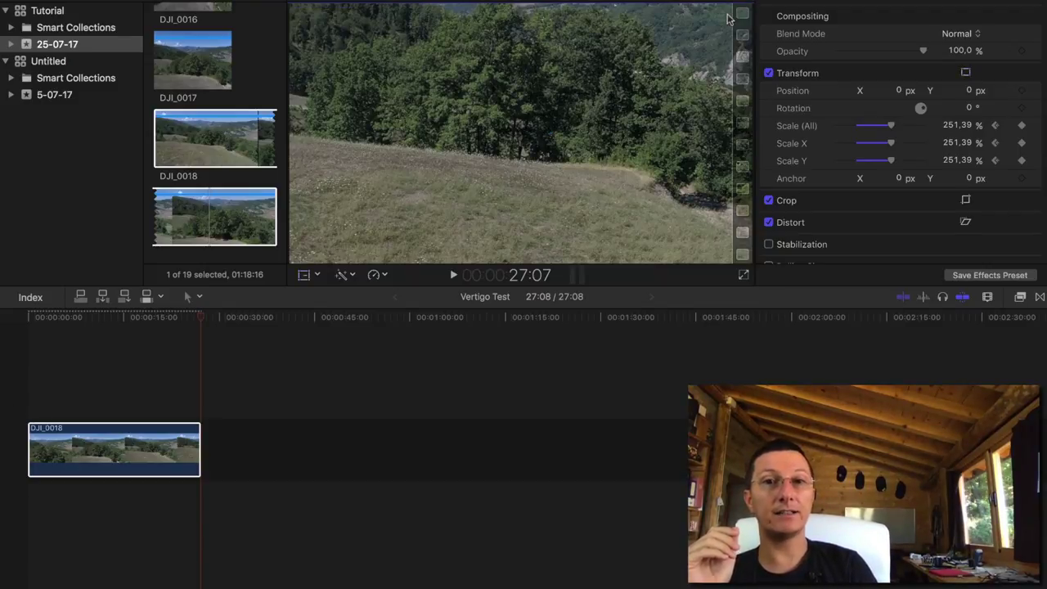
{"action": "left_click", "coordinate": [33, 429]}
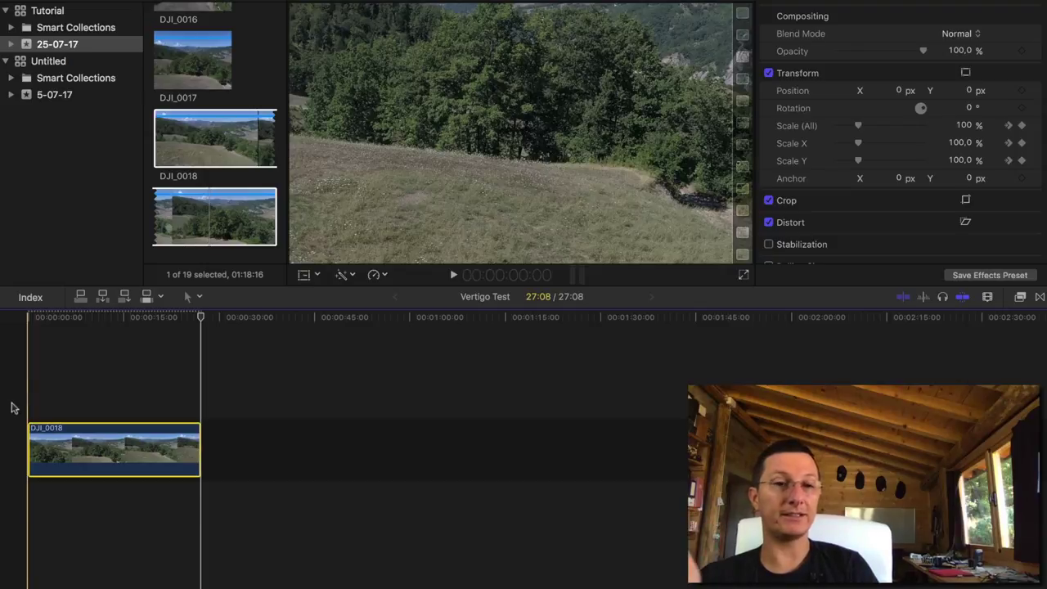
- Preview the gradual zoom-in, stopping where the scale reads 152.61% at 9:12
{"action": "left_click", "coordinate": [12, 407]}
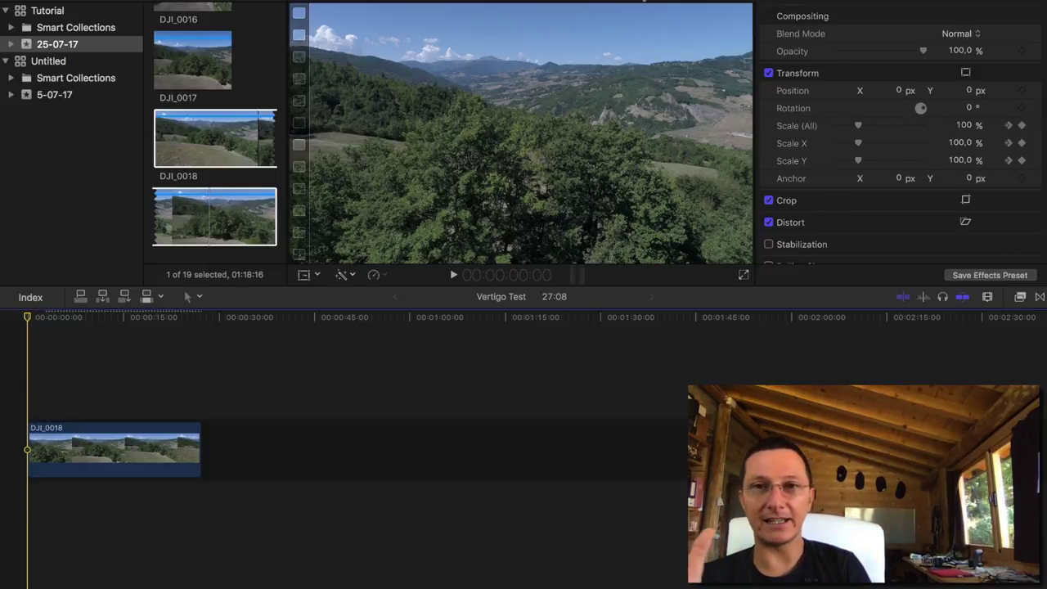
{"action": "key", "text": "space"}
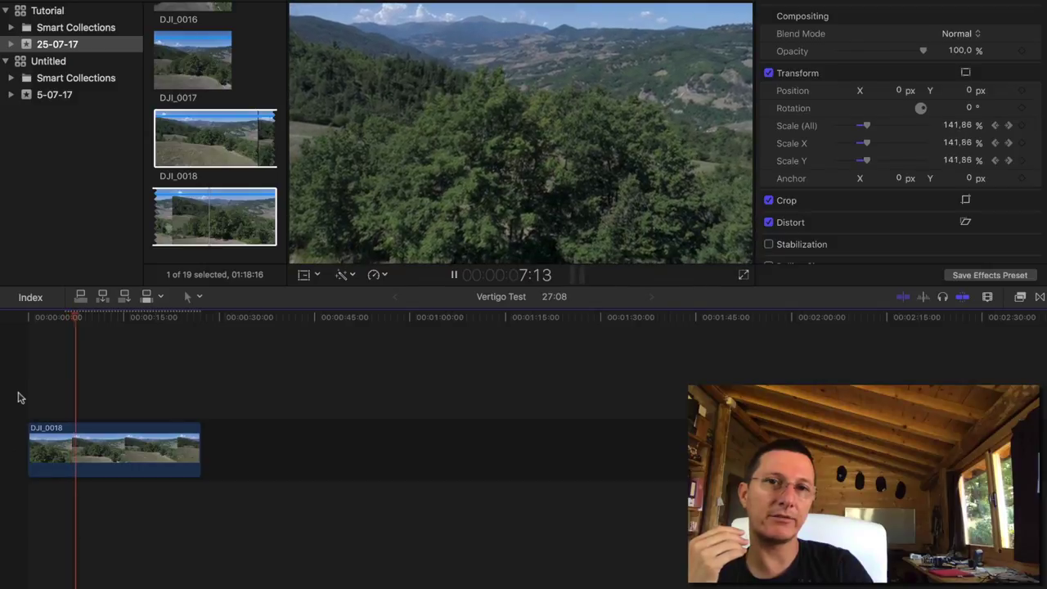
{"action": "key", "text": "space"}
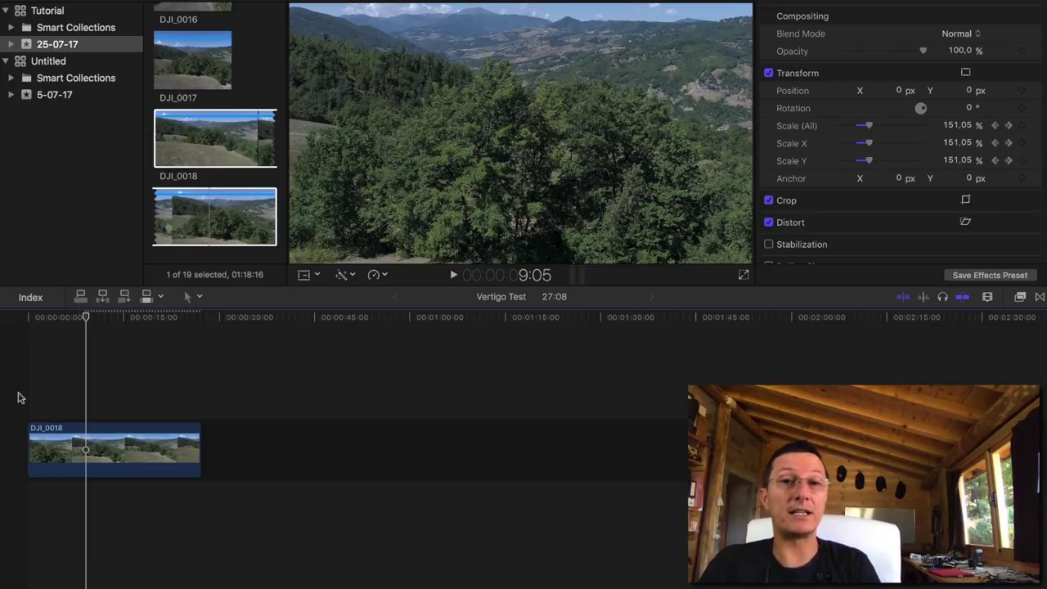
{"action": "key", "text": "Right"}
{"action": "key", "text": "Right"}
{"action": "key", "text": "Right"}
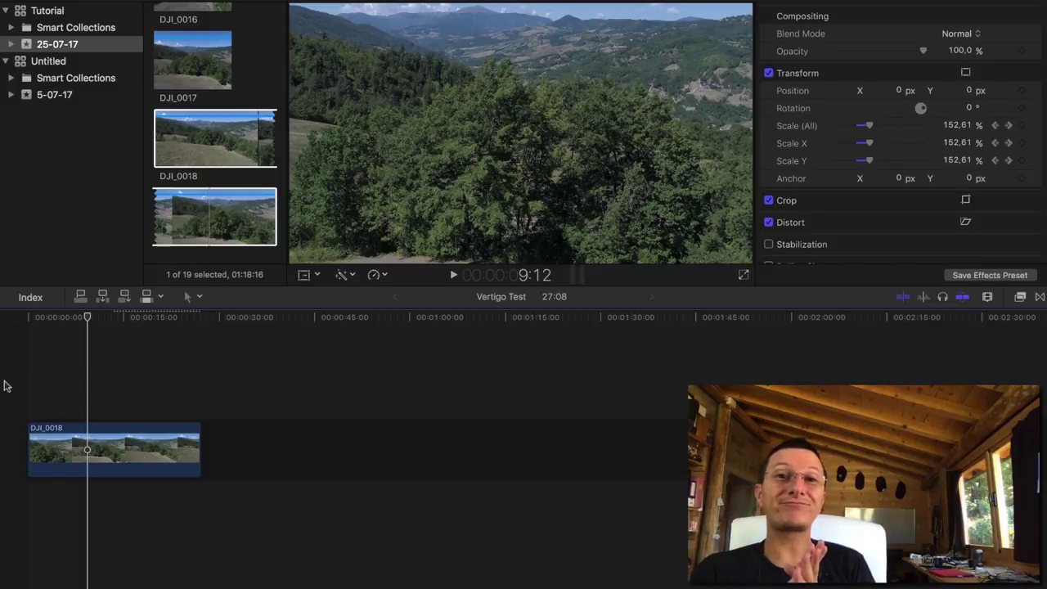